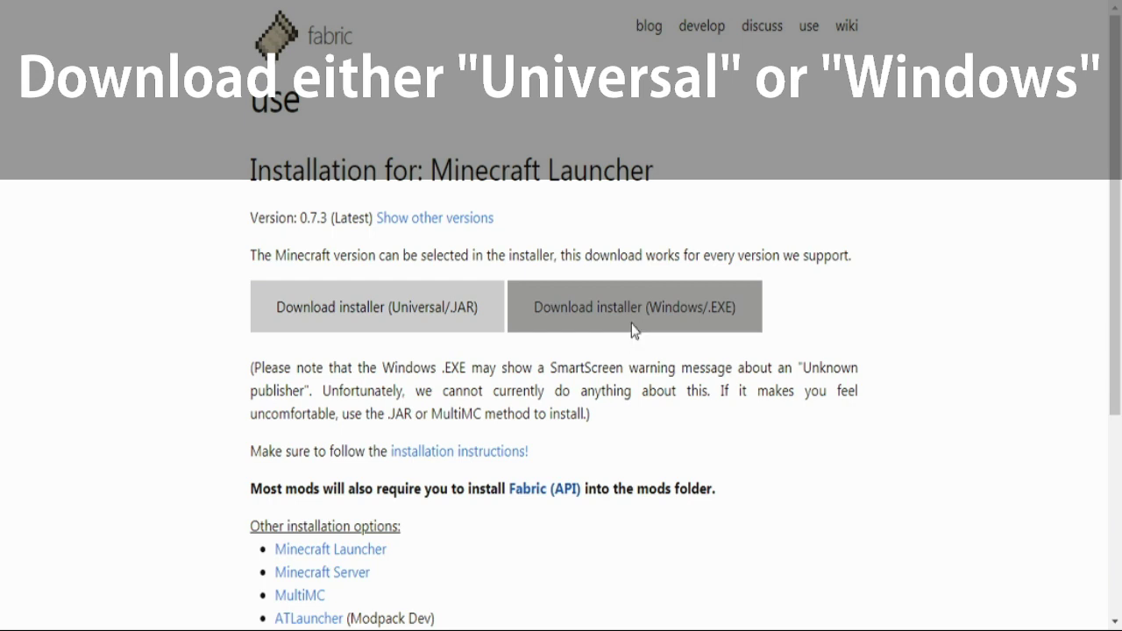
# Download the Windows Fabric installer, fabric-installer-0.7.3.exe, from fabricmc.net's Use page
pyautogui.click(634, 330)
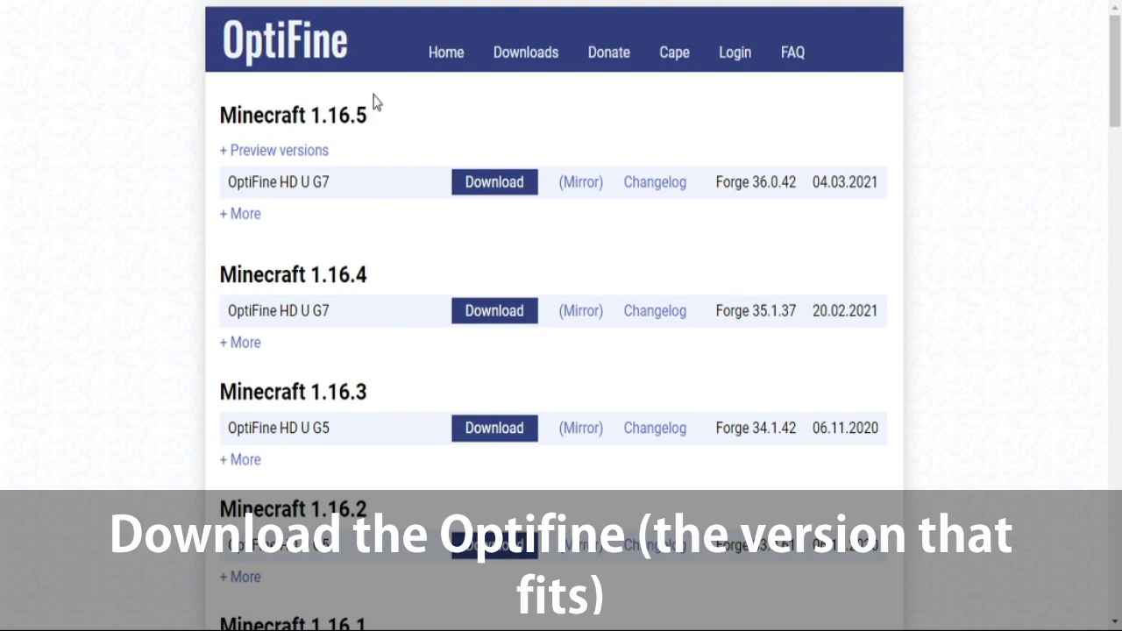
# Download the OptiFine HD U G7 jar for Minecraft 1.16.5, skipping past the ad page
pyautogui.click(487, 191)
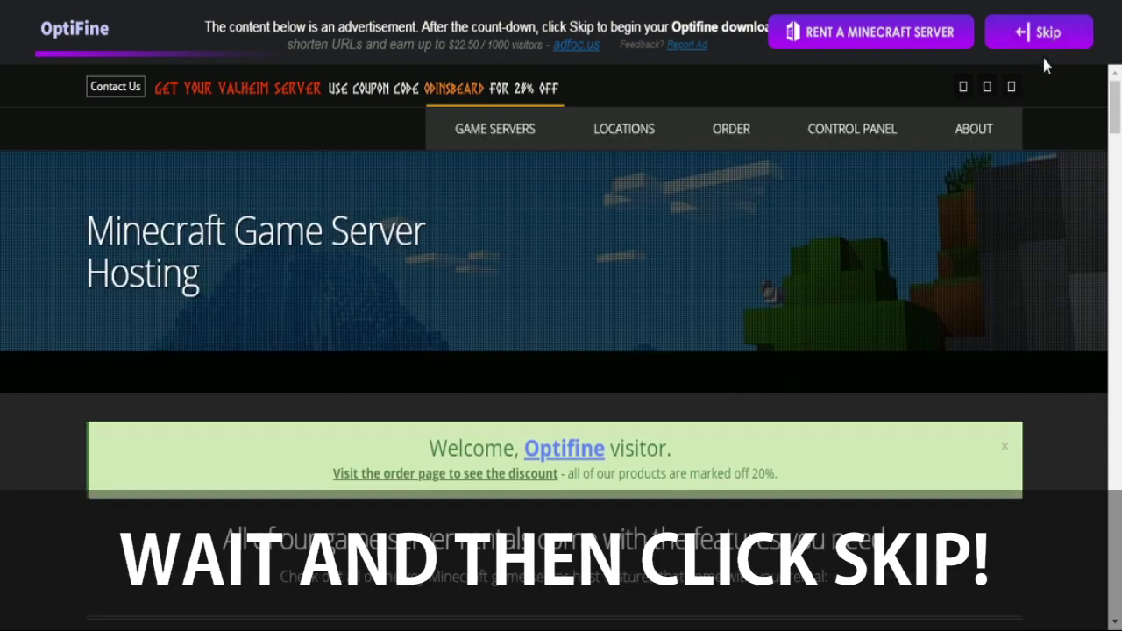
pyautogui.click(1049, 44)
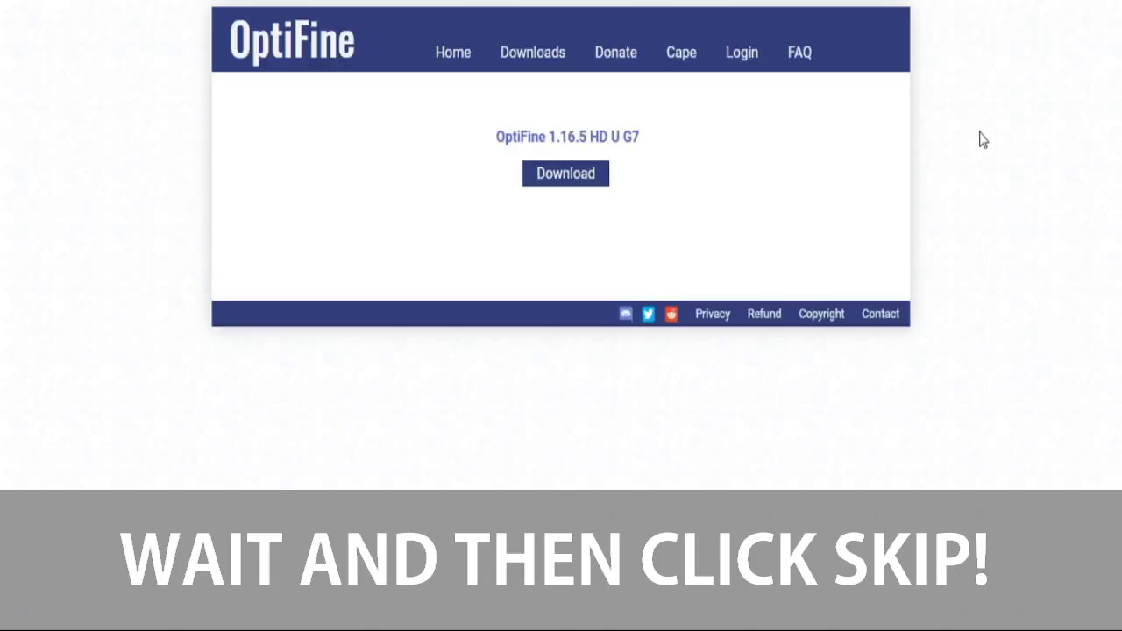
pyautogui.click(569, 195)
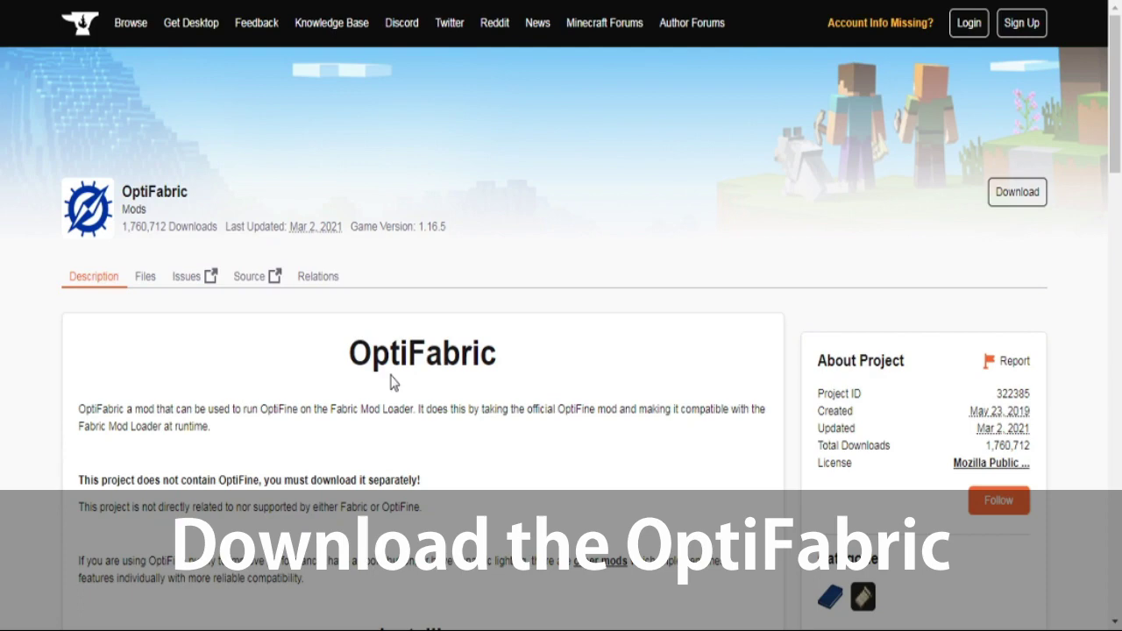
# Download optifabric-1.9.6.jar from the OptiFabric CurseForge page and keep it past the warning
pyautogui.click(1031, 209)
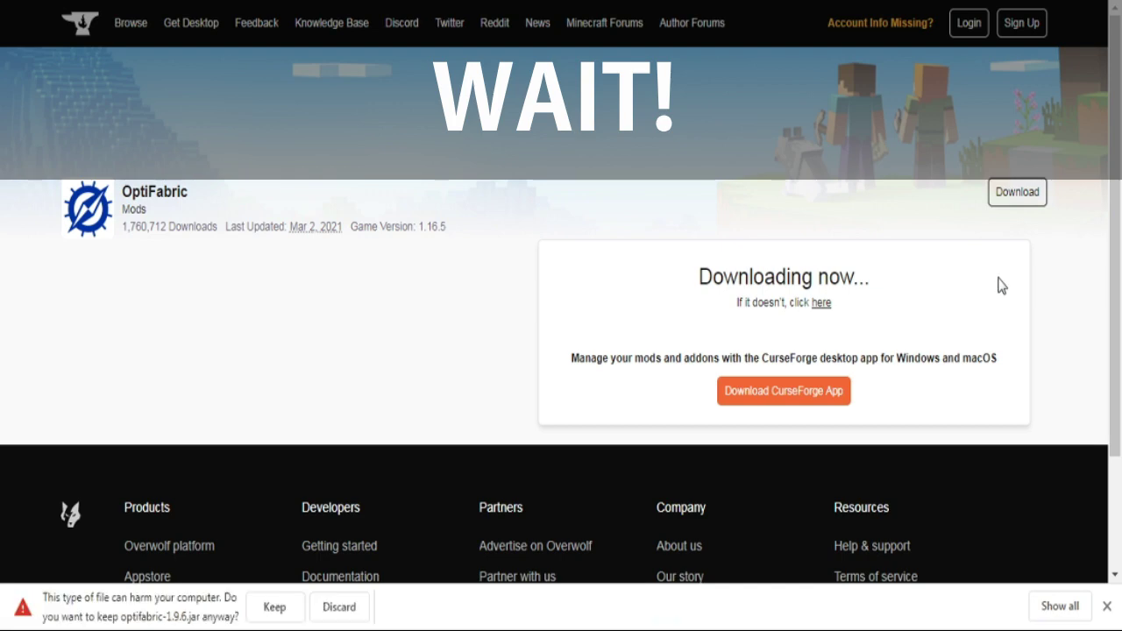
pyautogui.click(273, 608)
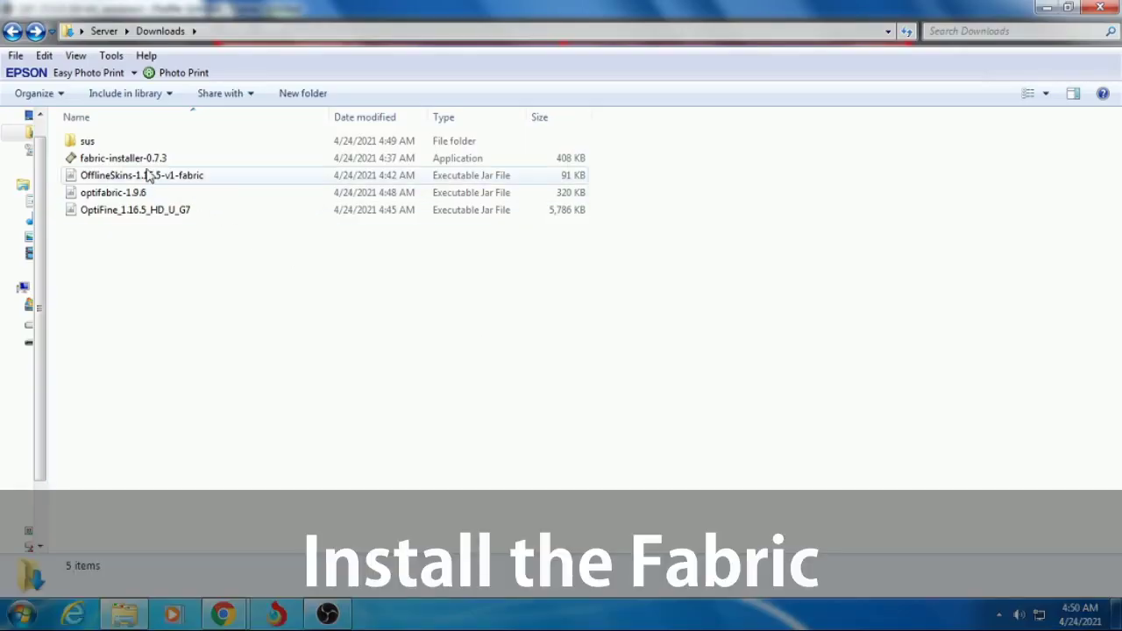
# Run fabric-installer-0.7.3 to install Fabric Loader 0.11.3 for Minecraft 1.16.5 with a profile
pyautogui.doubleClick(145, 163)
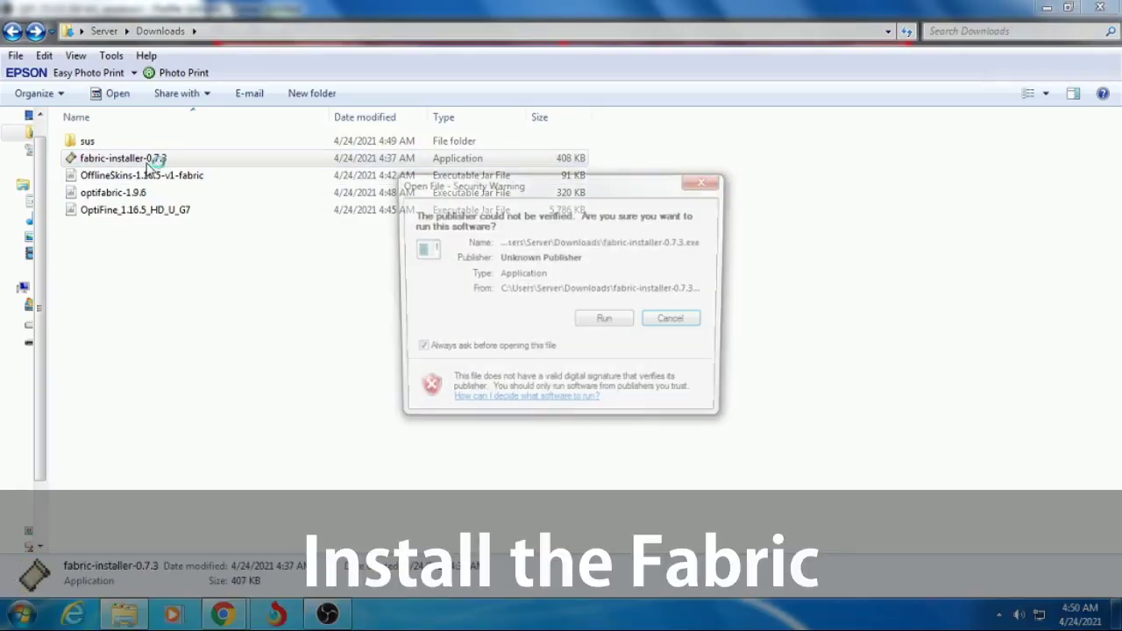
pyautogui.click(591, 324)
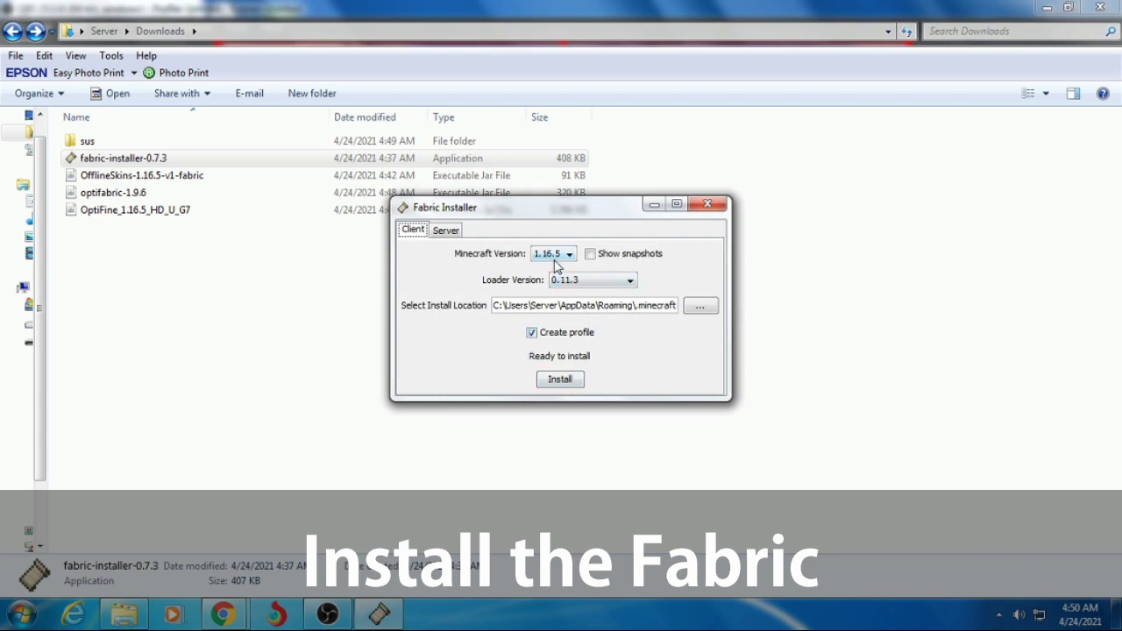
pyautogui.click(579, 385)
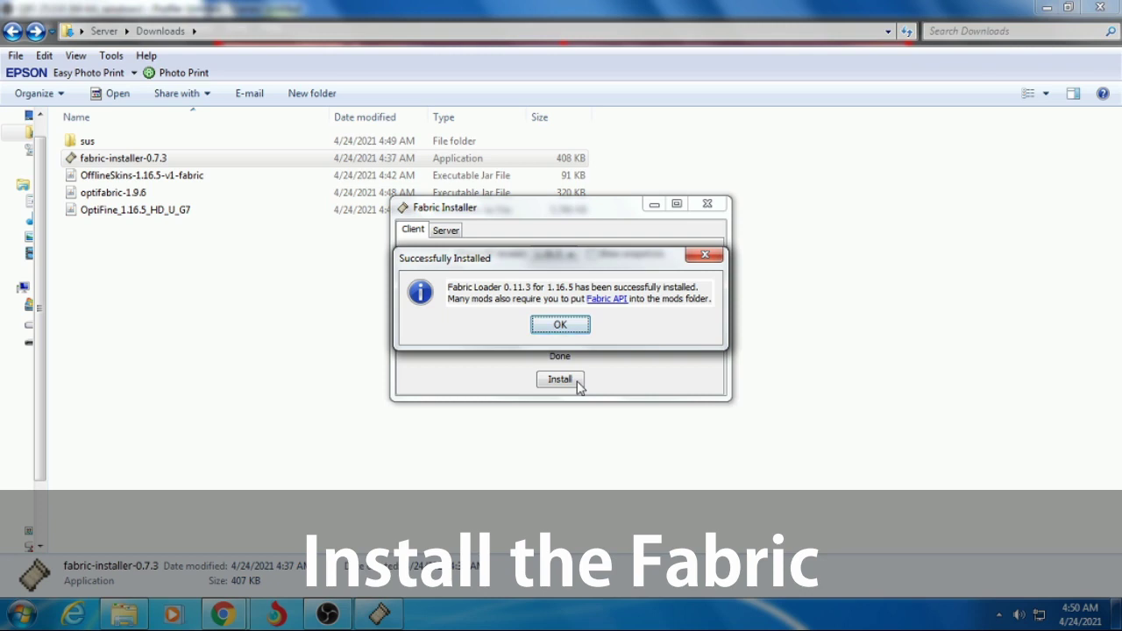
pyautogui.click(575, 330)
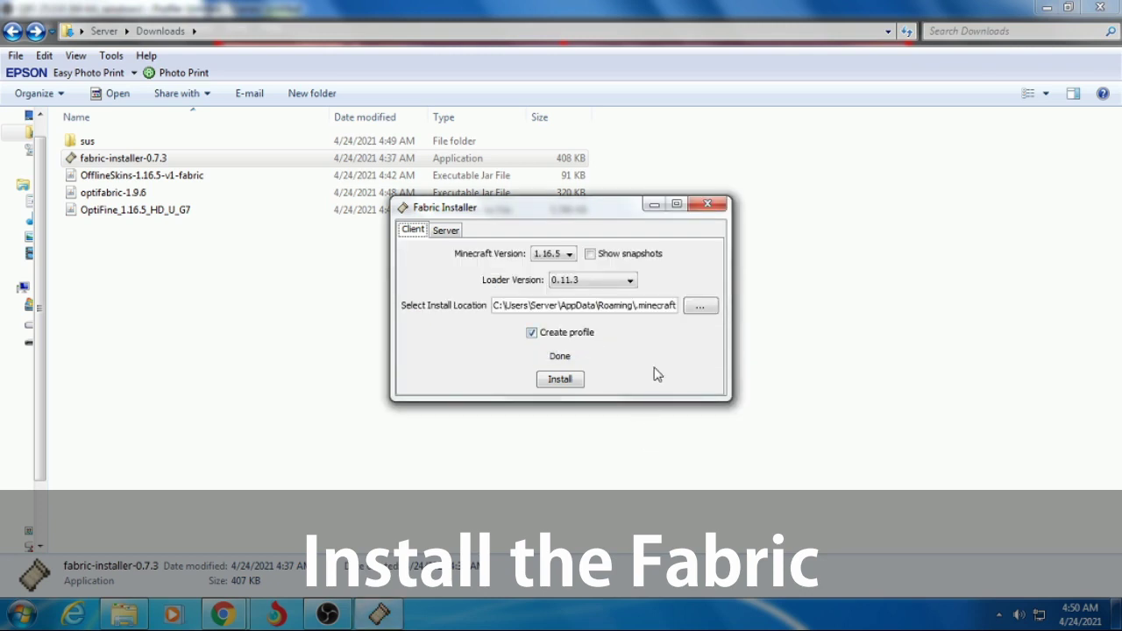
pyautogui.click(708, 204)
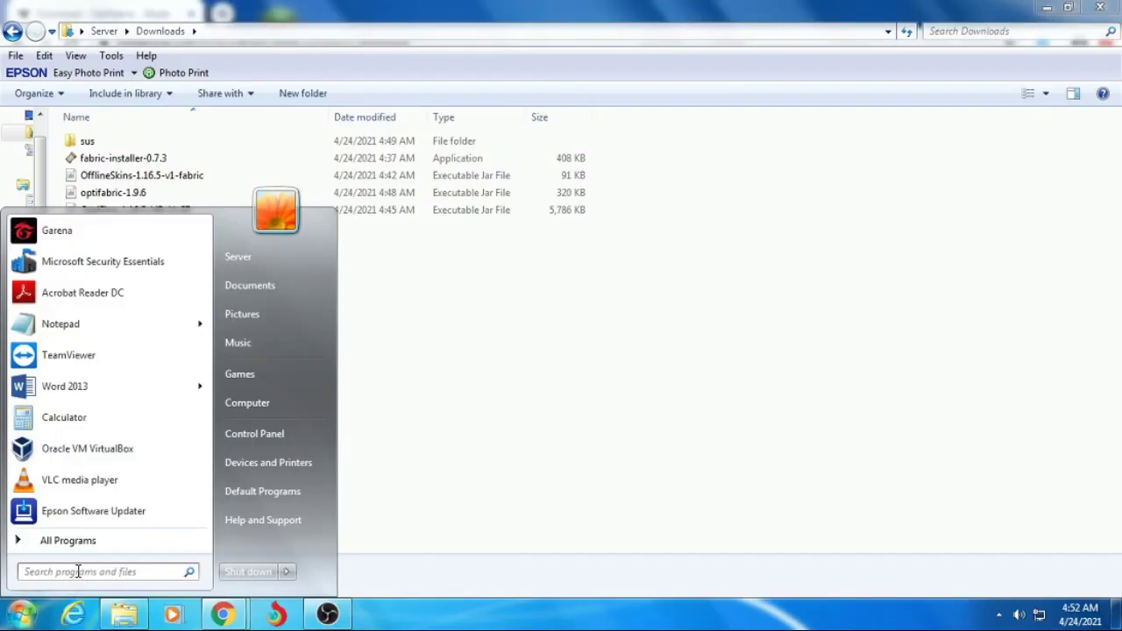
# Run %appdata% from the Windows Run dialog to reach the Roaming folder
pyautogui.write('run')
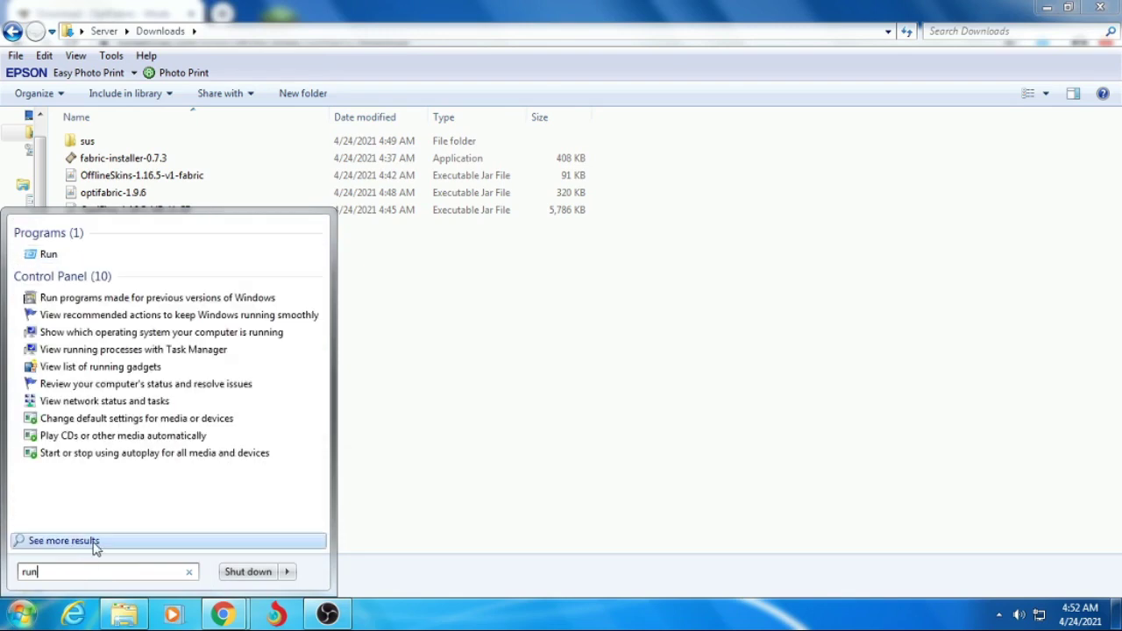
pyautogui.click(50, 255)
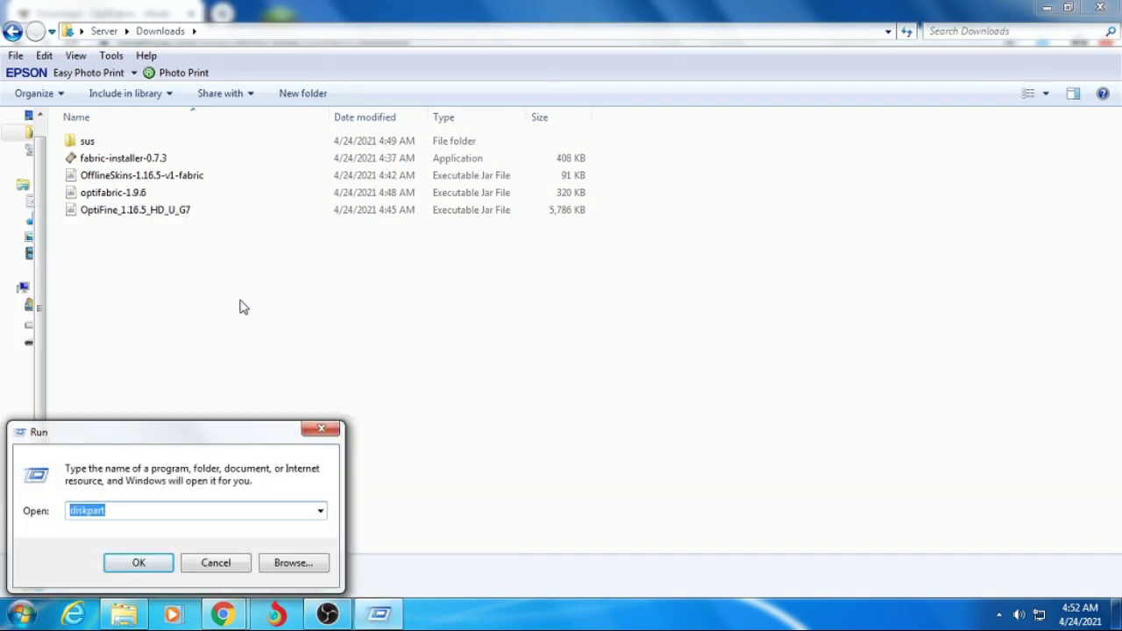
pyautogui.write('%appdaata')
pyautogui.press('BackSpace')
pyautogui.press('BackSpace')
pyautogui.press('BackSpace')
pyautogui.write('ta%')
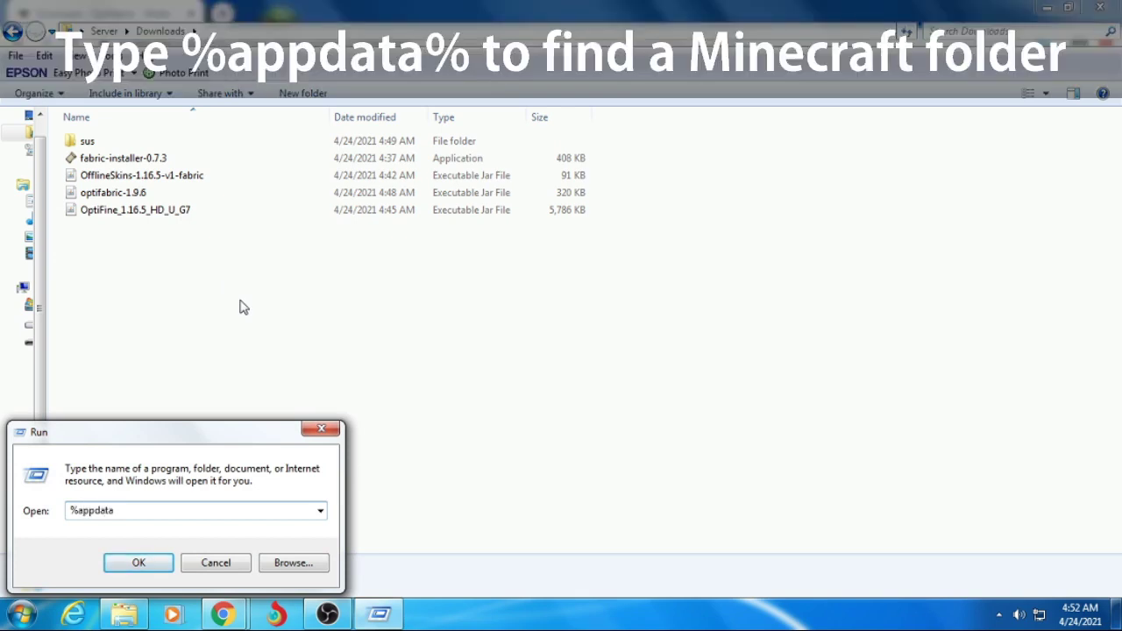
pyautogui.click(149, 570)
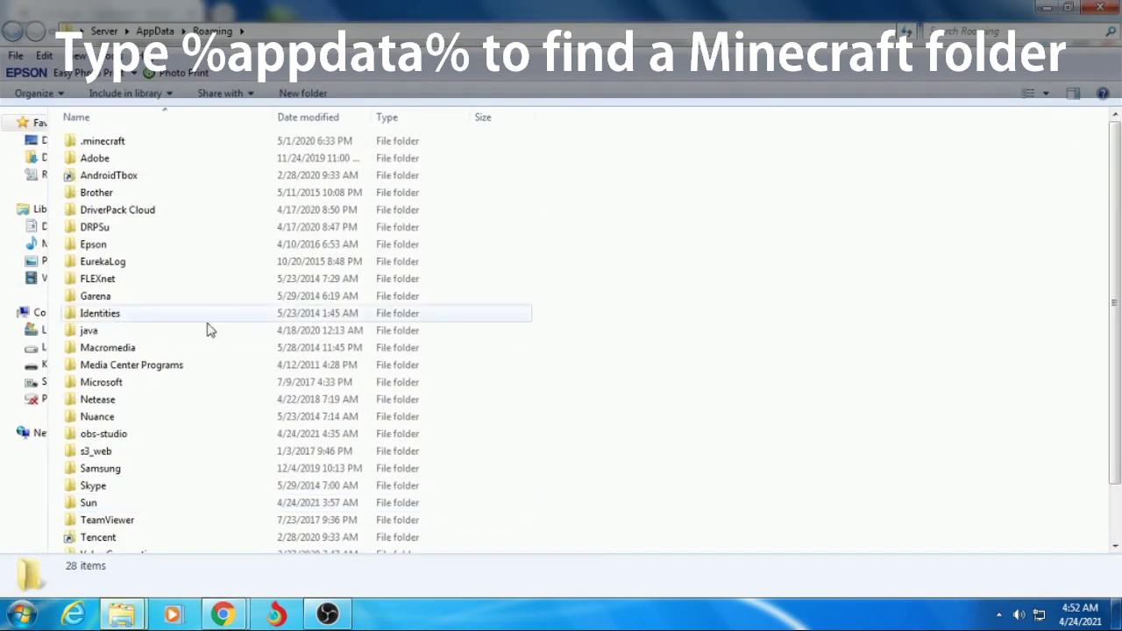
# Open .minecraft and add a new folder named mods
pyautogui.doubleClick(116, 147)
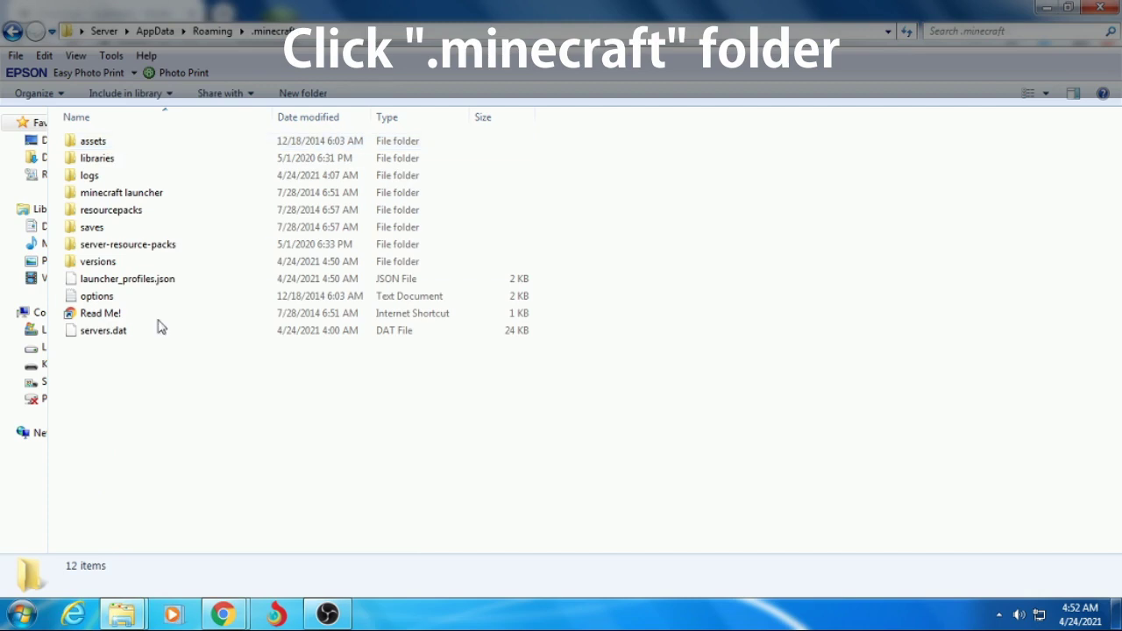
pyautogui.rightClick(216, 483)
pyautogui.moveTo(245, 445)
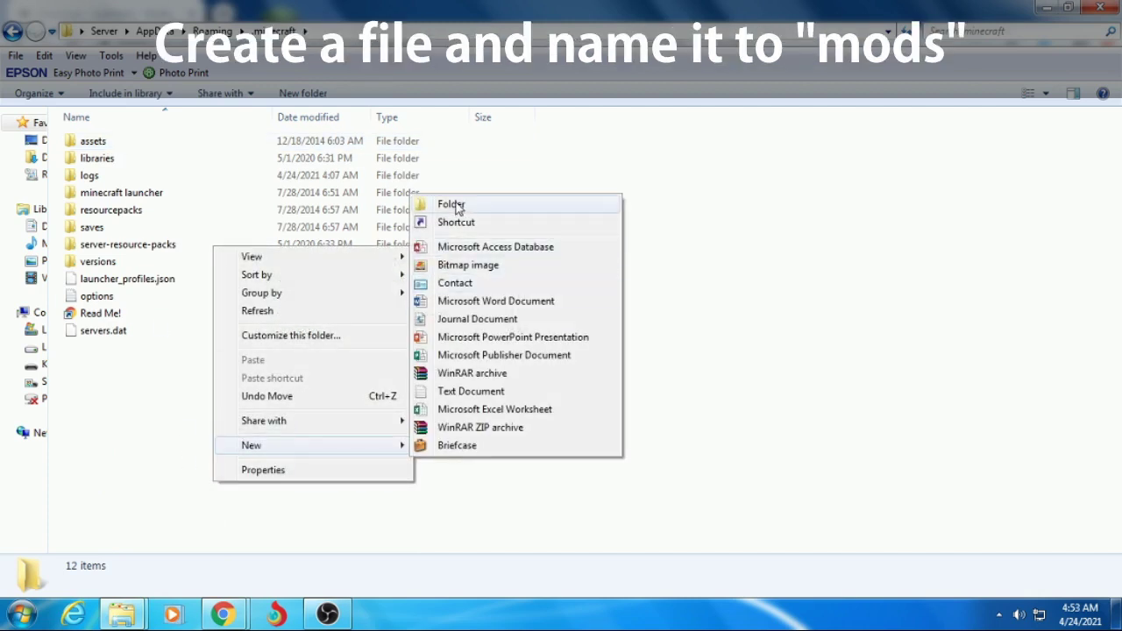
pyautogui.click(457, 207)
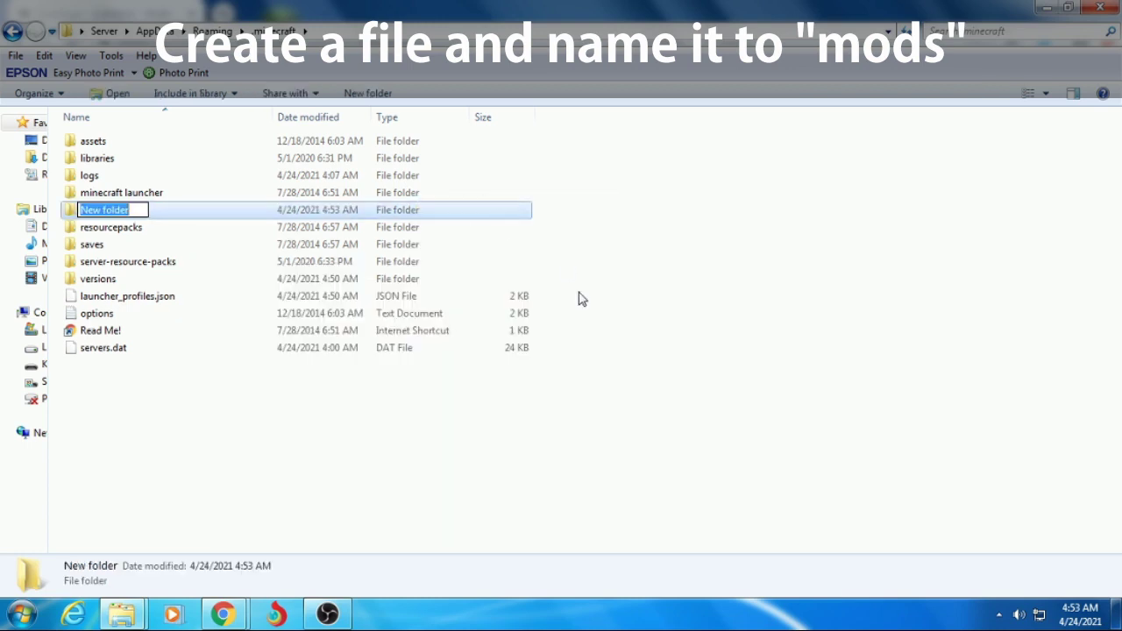
pyautogui.write('mods')
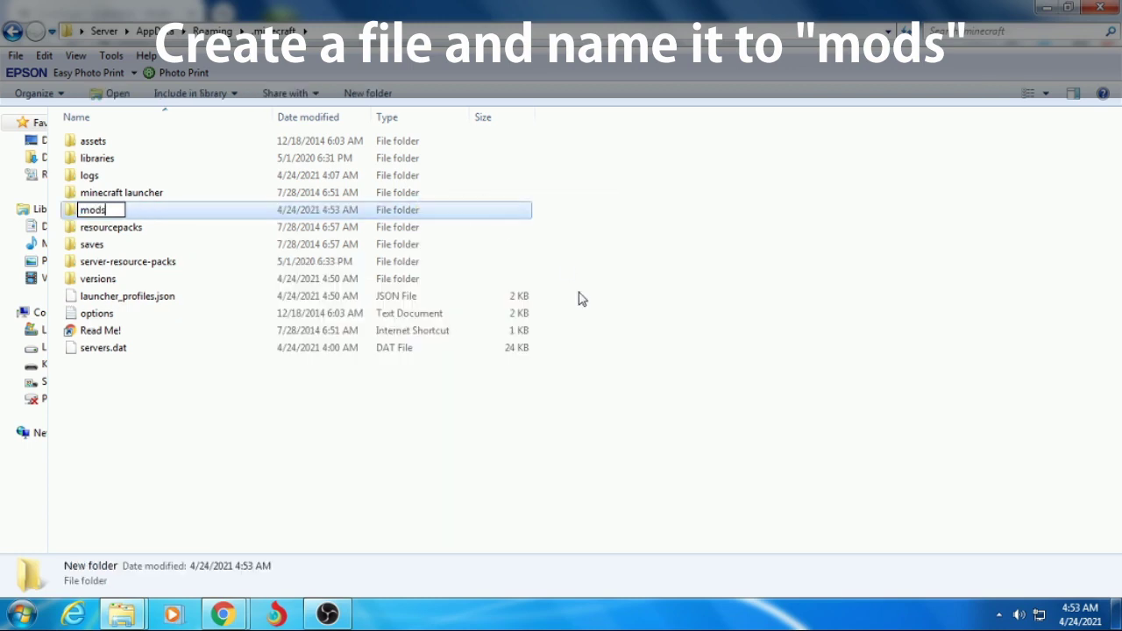
pyautogui.press('Return')
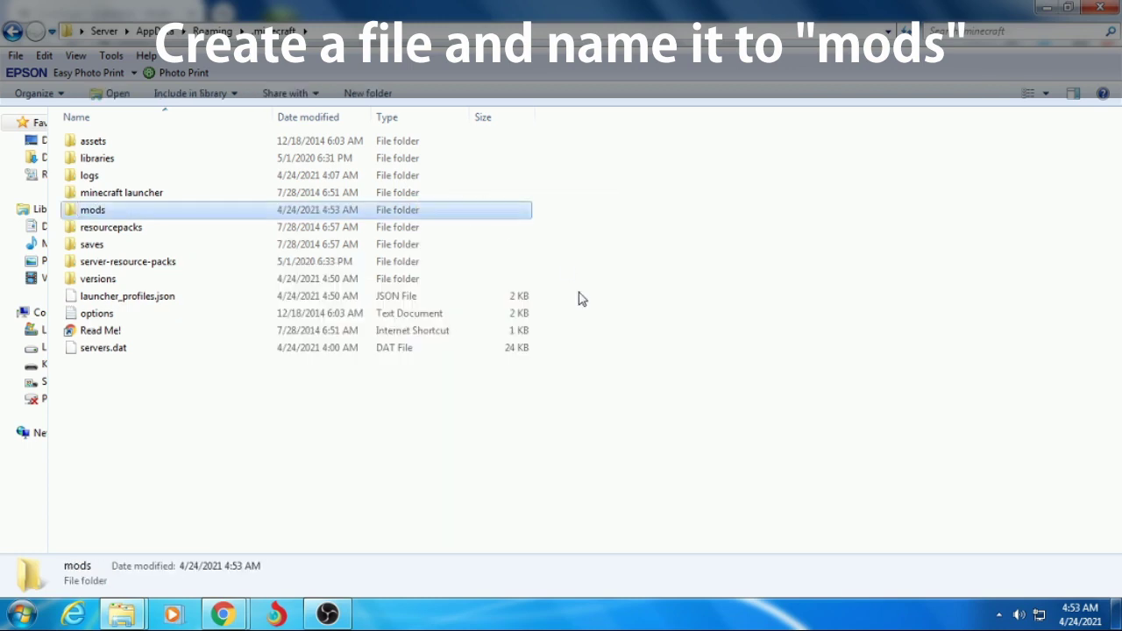
# Copy the OfflineSkins, optifabric and OptiFine jars from Downloads, then go back to .minecraft
pyautogui.click(44, 163)
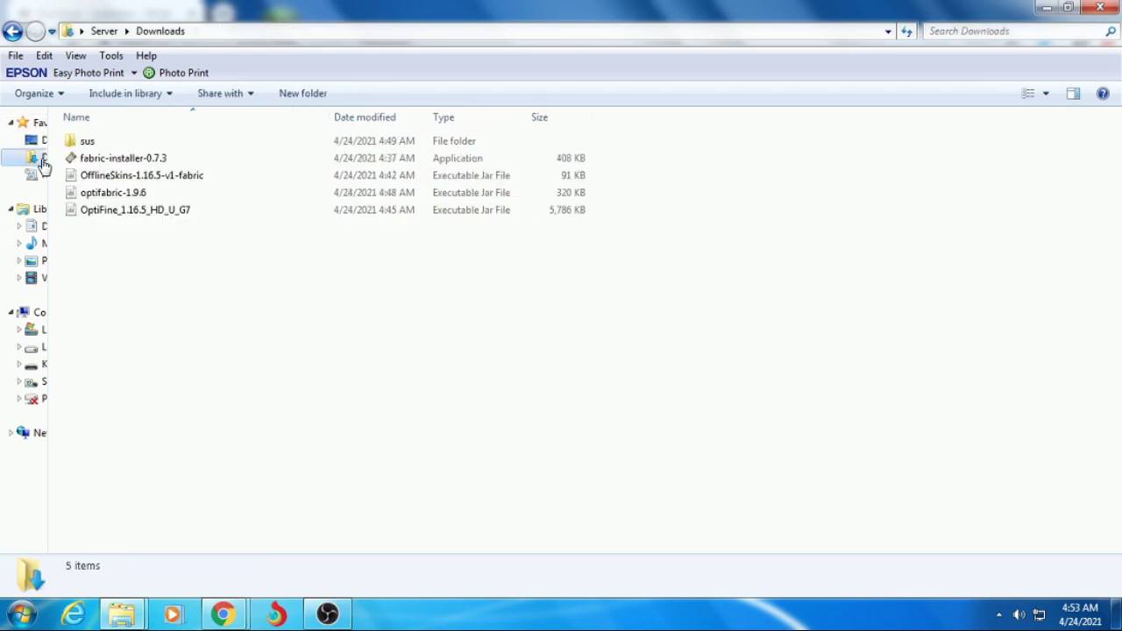
pyautogui.moveTo(161, 271); pyautogui.dragTo(132, 179)
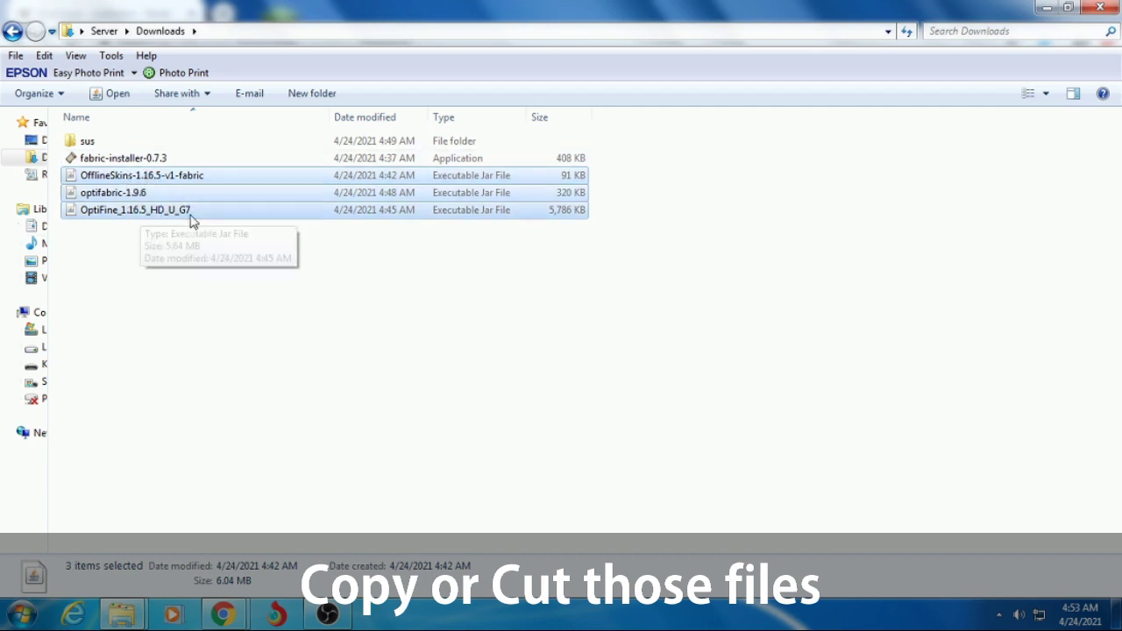
pyautogui.rightClick(305, 178)
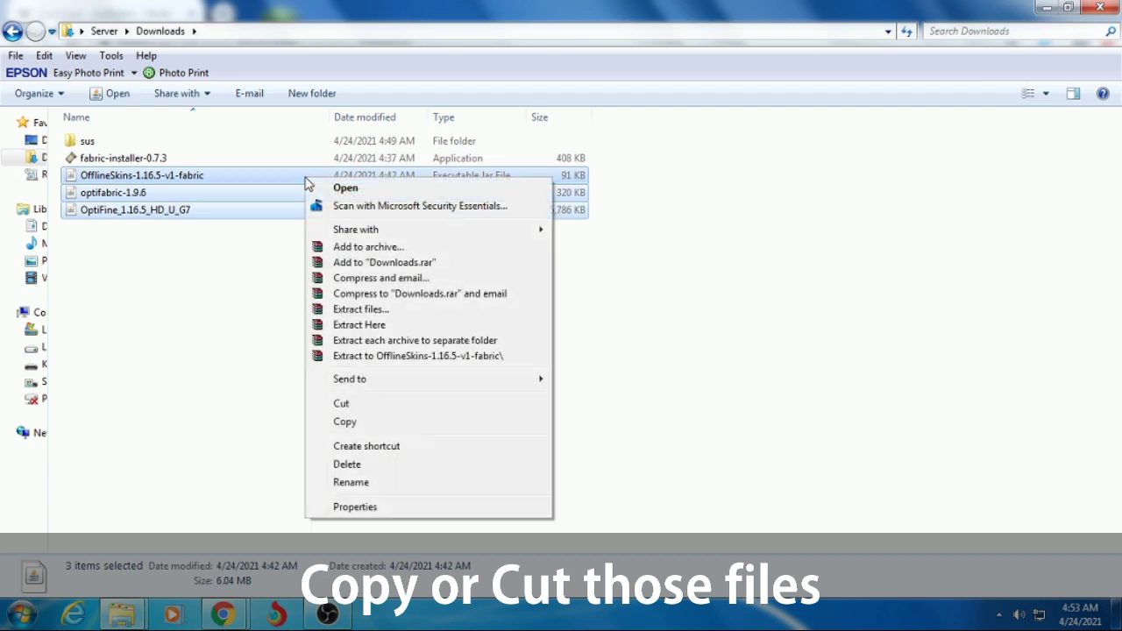
pyautogui.click(345, 421)
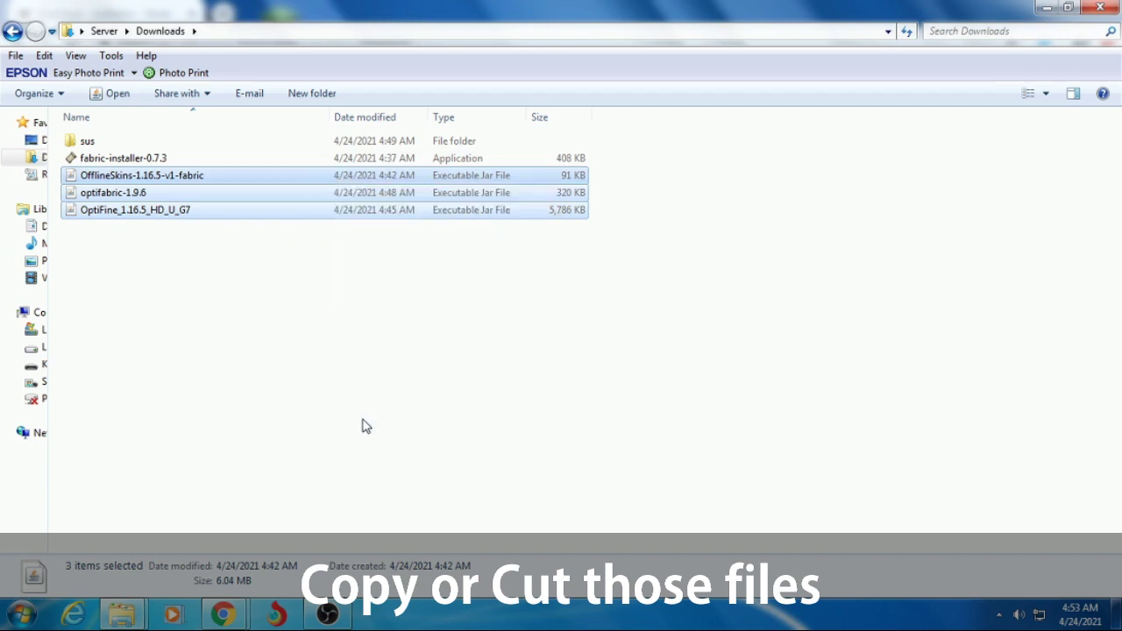
pyautogui.click(11, 32)
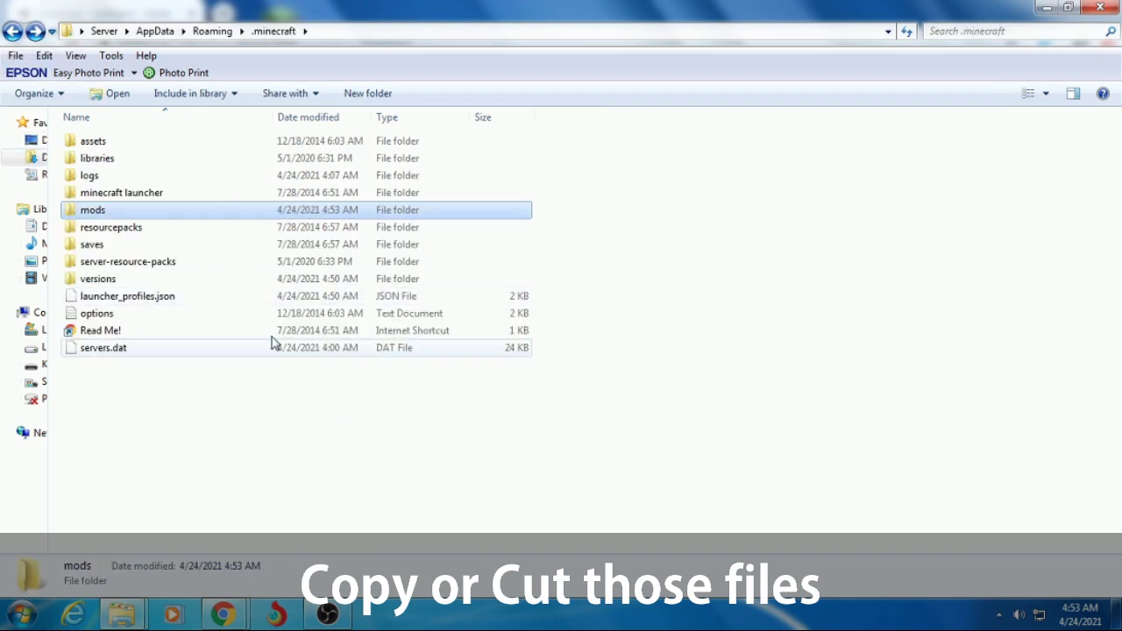
# Paste the three copied jars (OfflineSkins, optifabric-1.9.6, OptiFine 1.16.5) into the mods folder
pyautogui.doubleClick(120, 215)
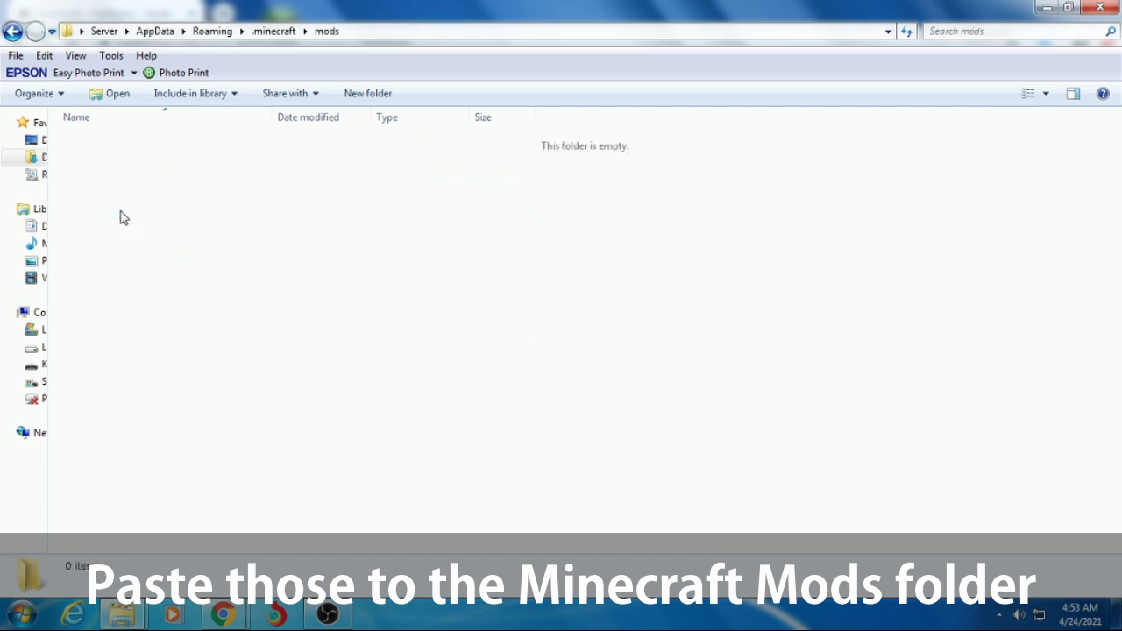
pyautogui.rightClick(206, 237)
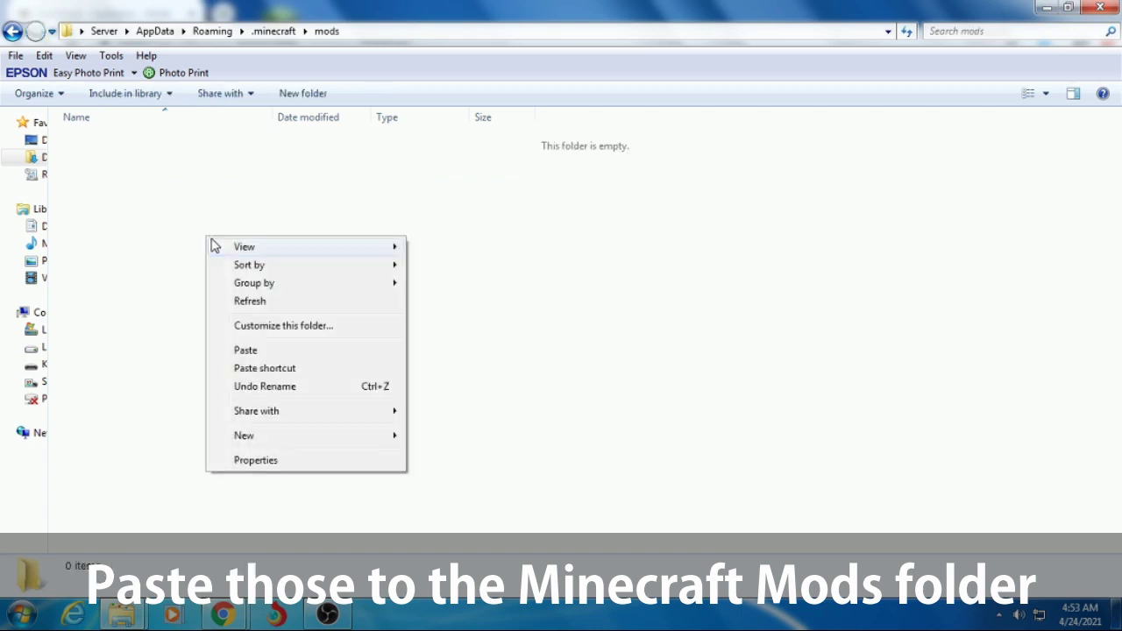
pyautogui.click(248, 351)
pyautogui.click(281, 328)
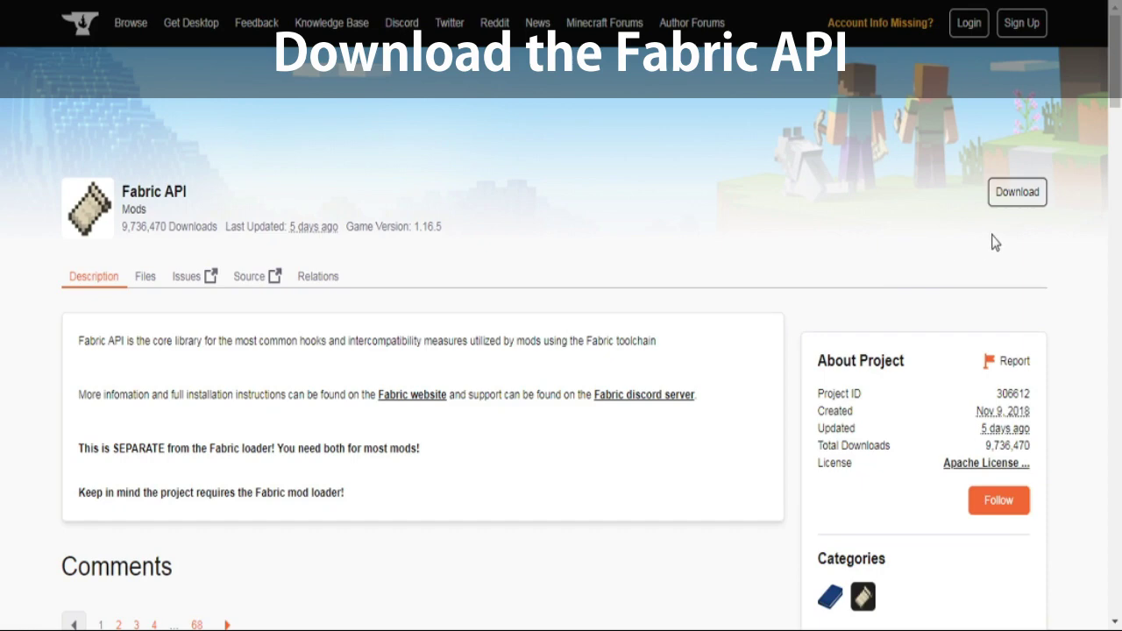
# Download the fabric-api-0.33.0+1.16 jar from CurseForge, keeping it despite the warning
pyautogui.click(1018, 194)
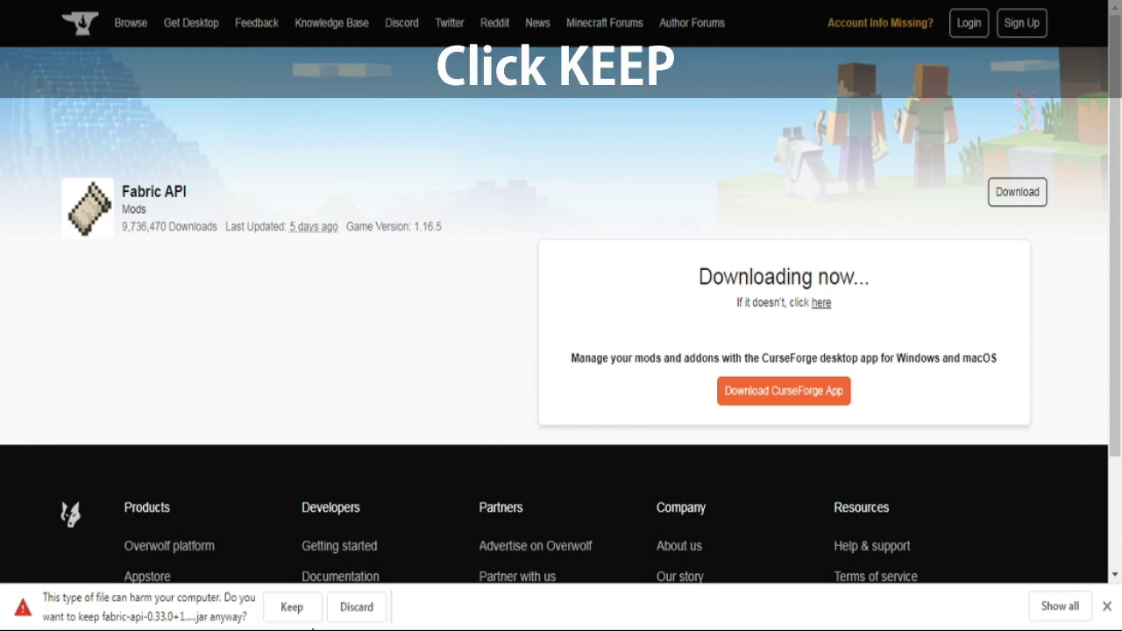
pyautogui.click(290, 608)
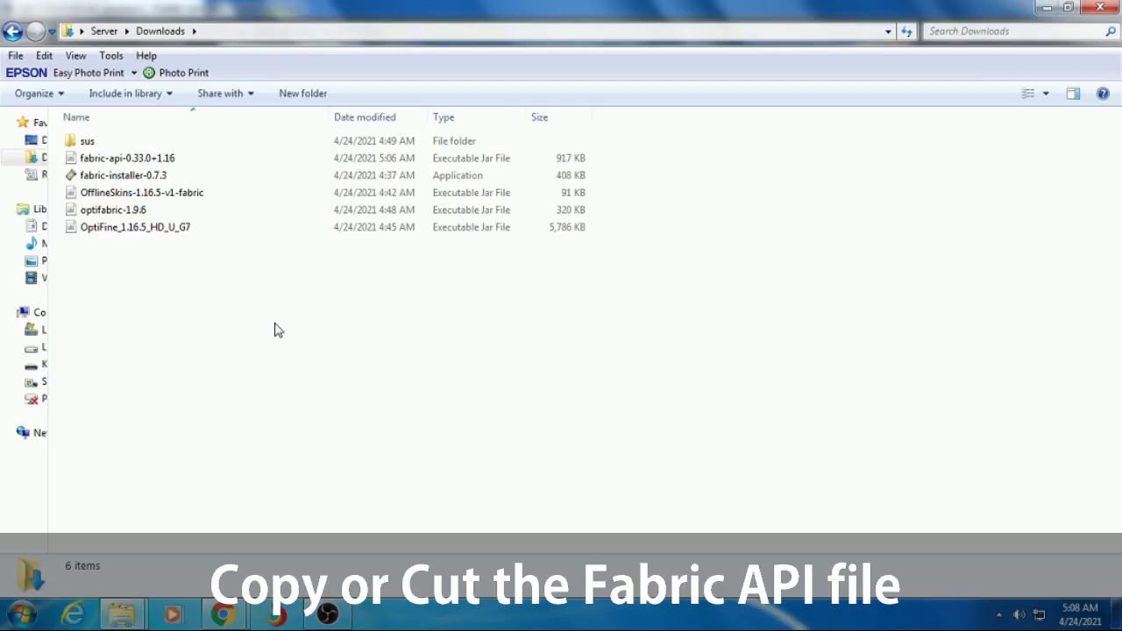
# Copy fabric-api-0.33.0+1.16 from Downloads and paste it into the mods folder
pyautogui.rightClick(149, 161)
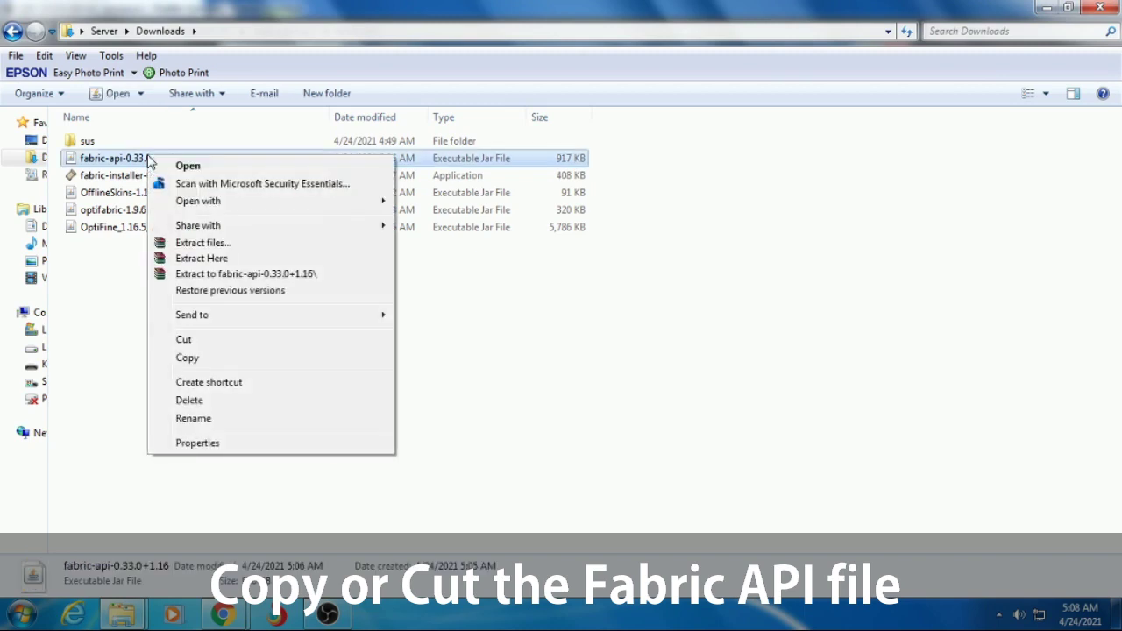
pyautogui.click(187, 358)
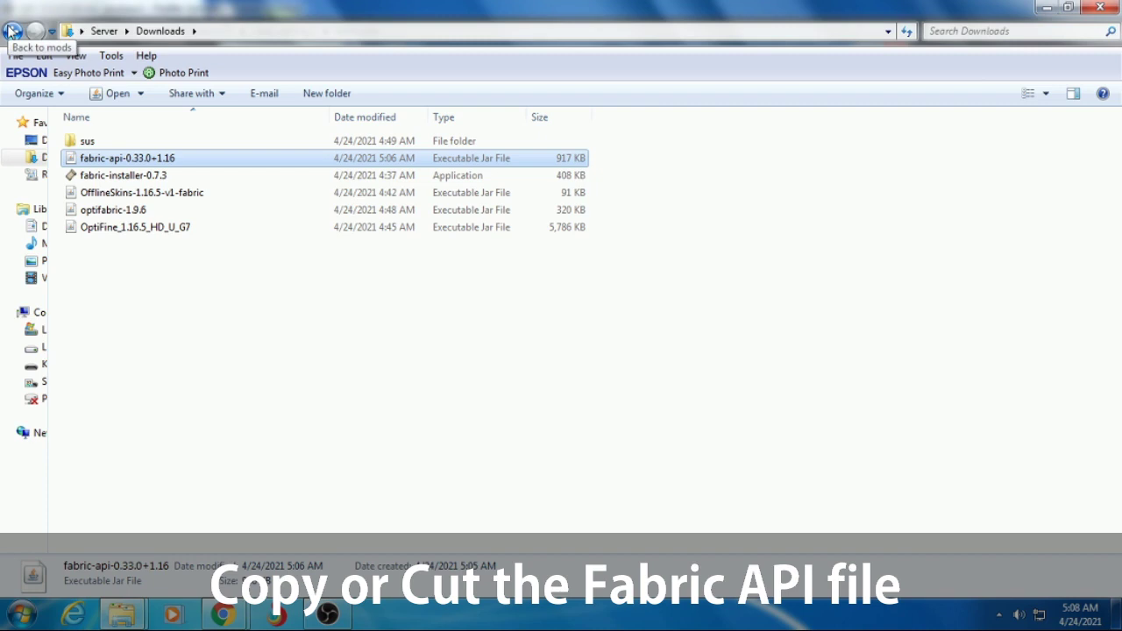
pyautogui.click(10, 32)
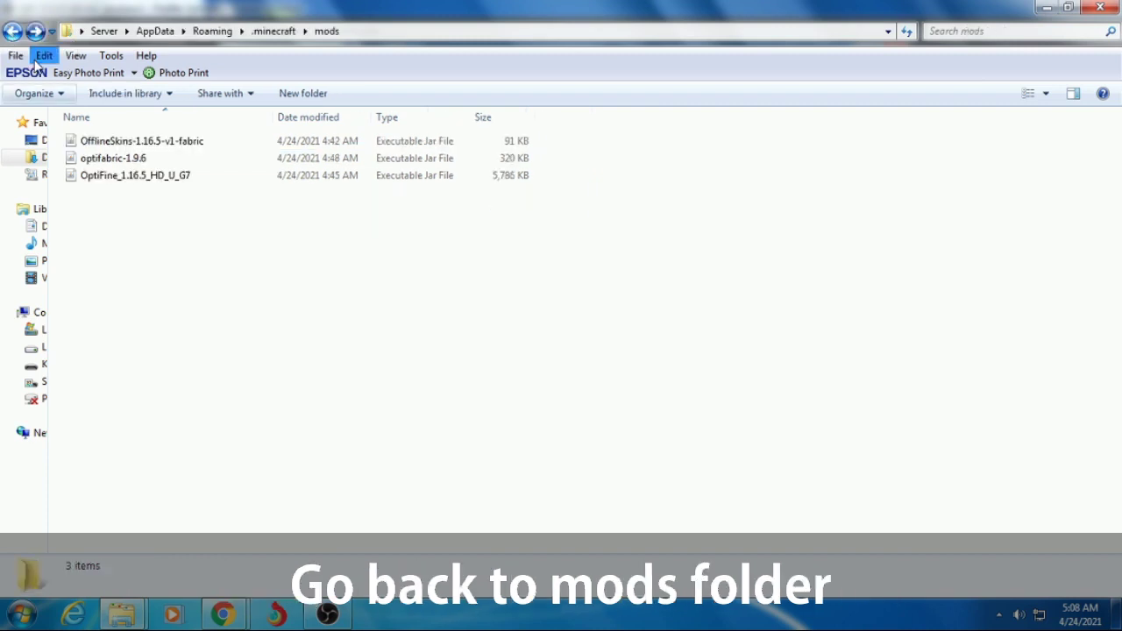
pyautogui.rightClick(147, 230)
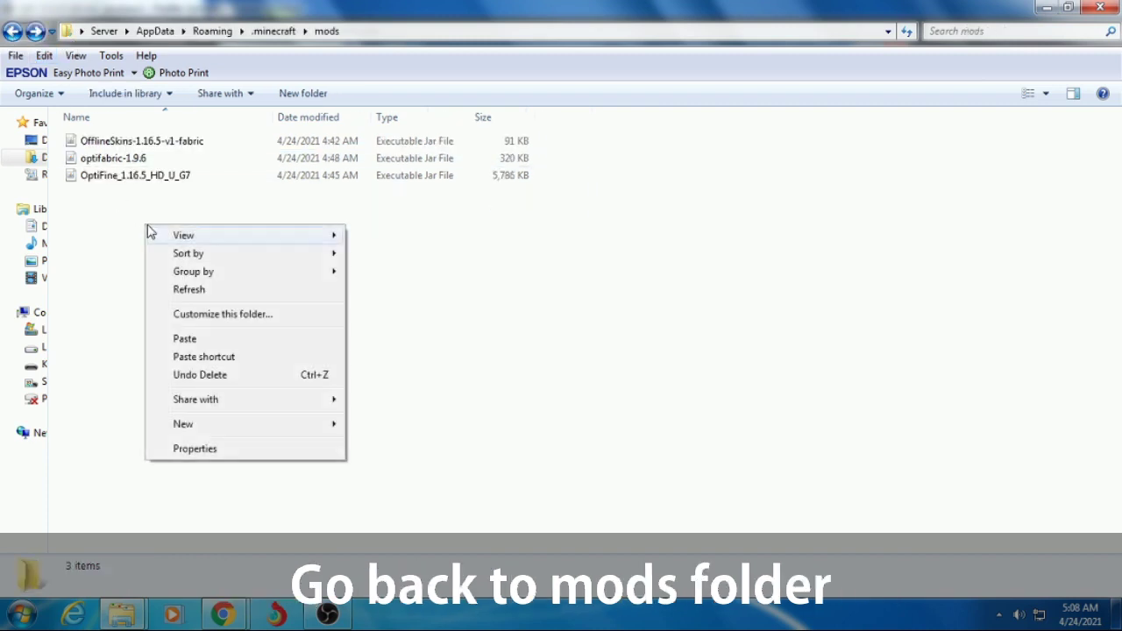
pyautogui.click(208, 342)
pyautogui.click(211, 347)
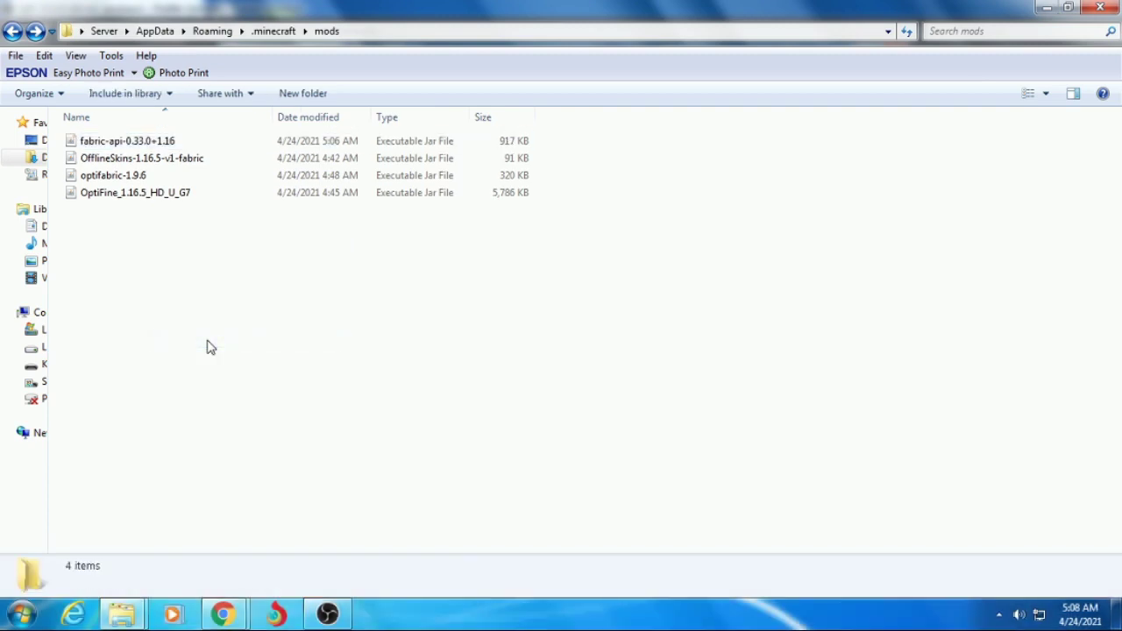